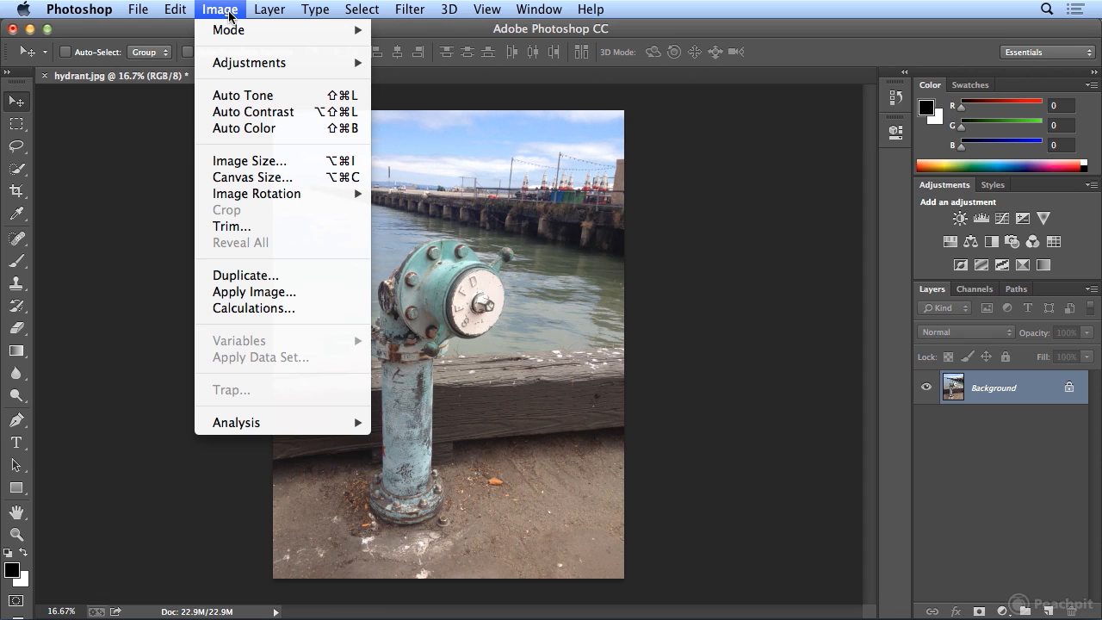
# - Apply Auto Color, Auto Tone and Auto Contrast to the hydrant photo
pyautogui.click(230, 129)
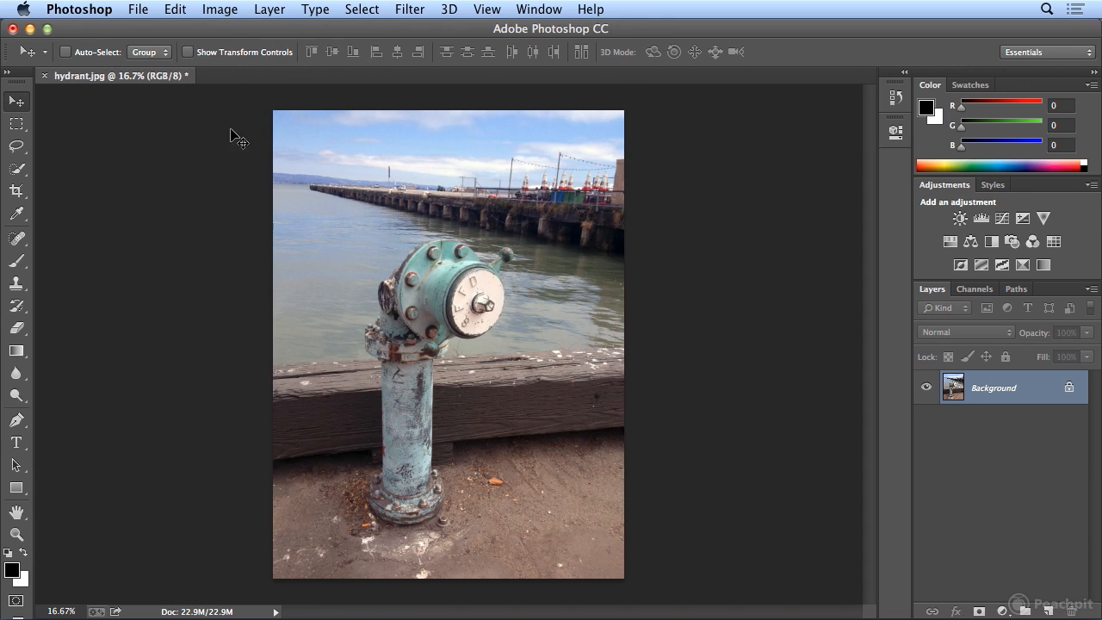
pyautogui.click(229, 95)
pyautogui.click(223, 10)
pyautogui.click(219, 111)
# - Revert the photo to its Open state in the history, discarding the automatic corrections
pyautogui.click(898, 100)
pyautogui.moveTo(873, 175); pyautogui.dragTo(872, 357)
pyautogui.click(763, 143)
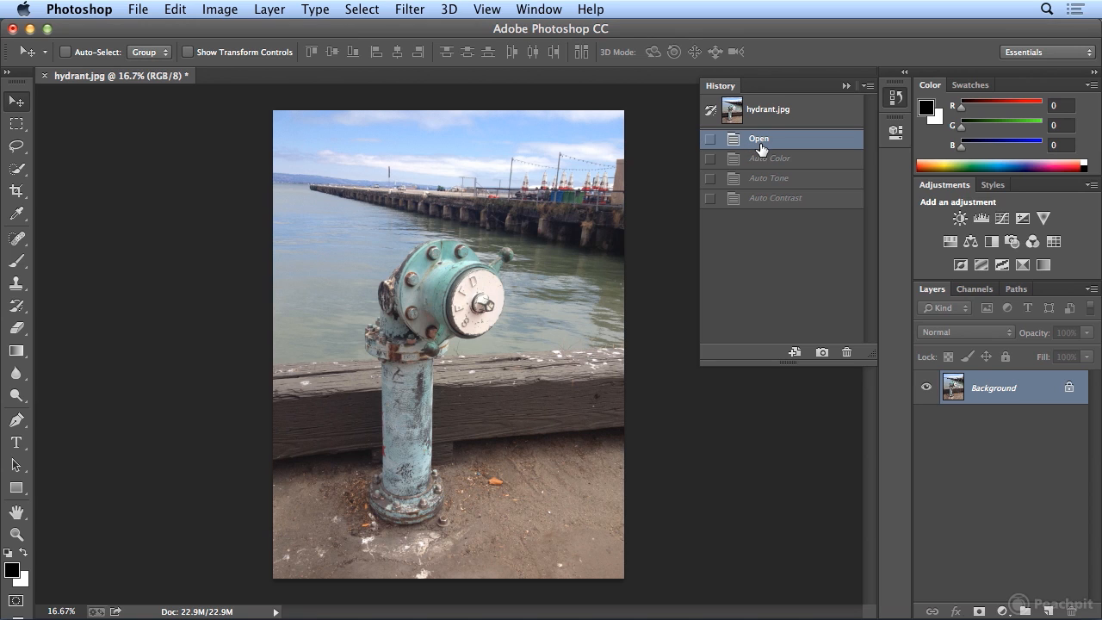
pyautogui.click(896, 99)
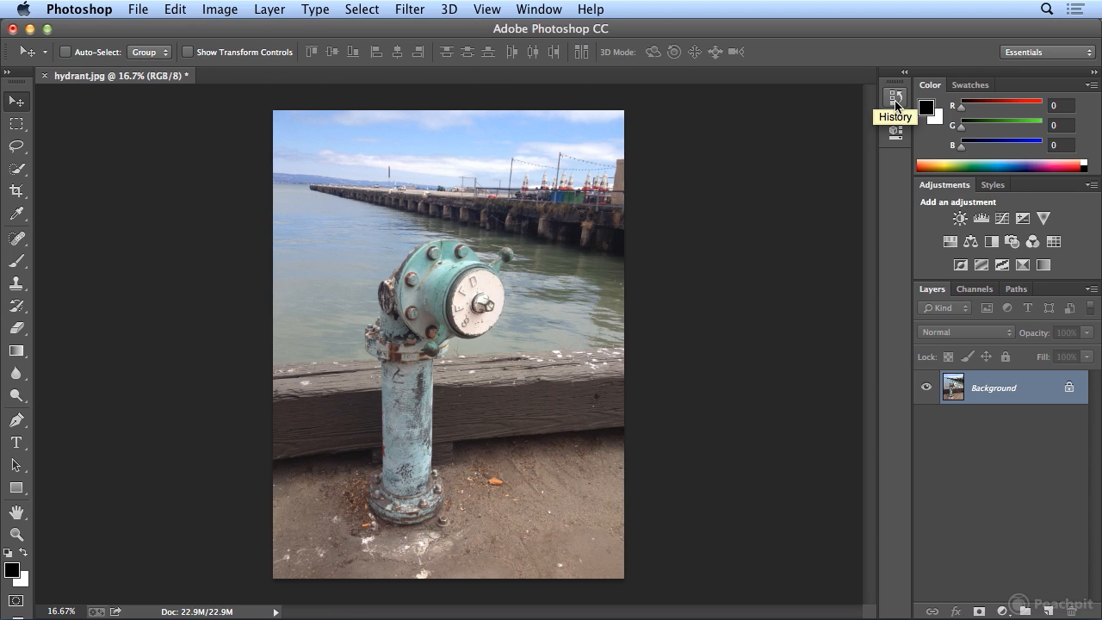
# - Start a Levels adjustment directly on the Background layer and set the black input level to 11
pyautogui.click(217, 12)
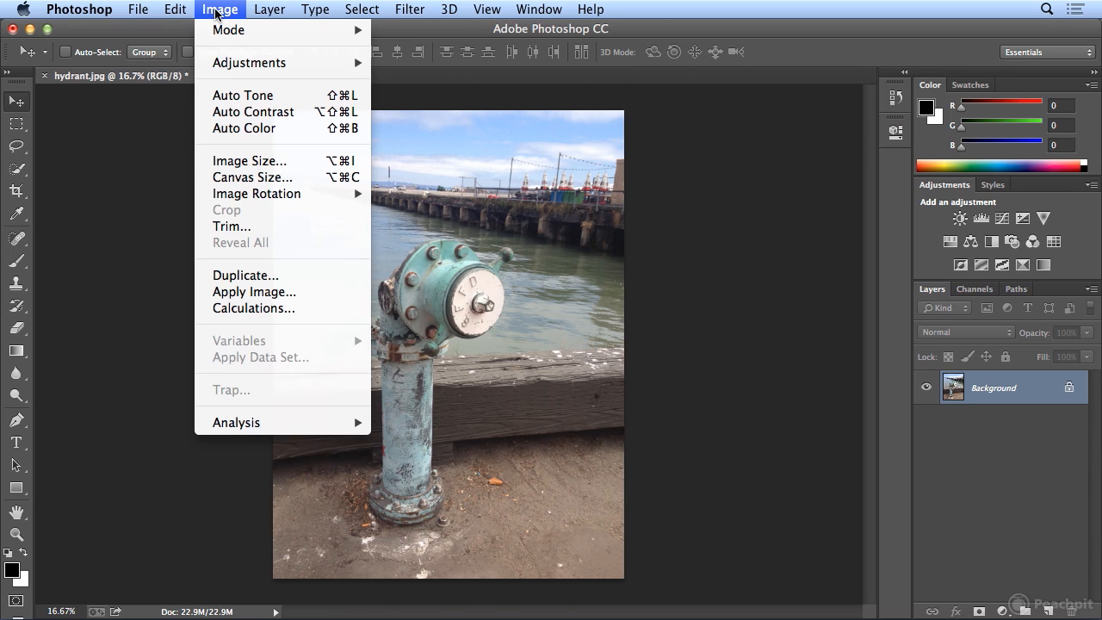
pyautogui.moveTo(216, 65)
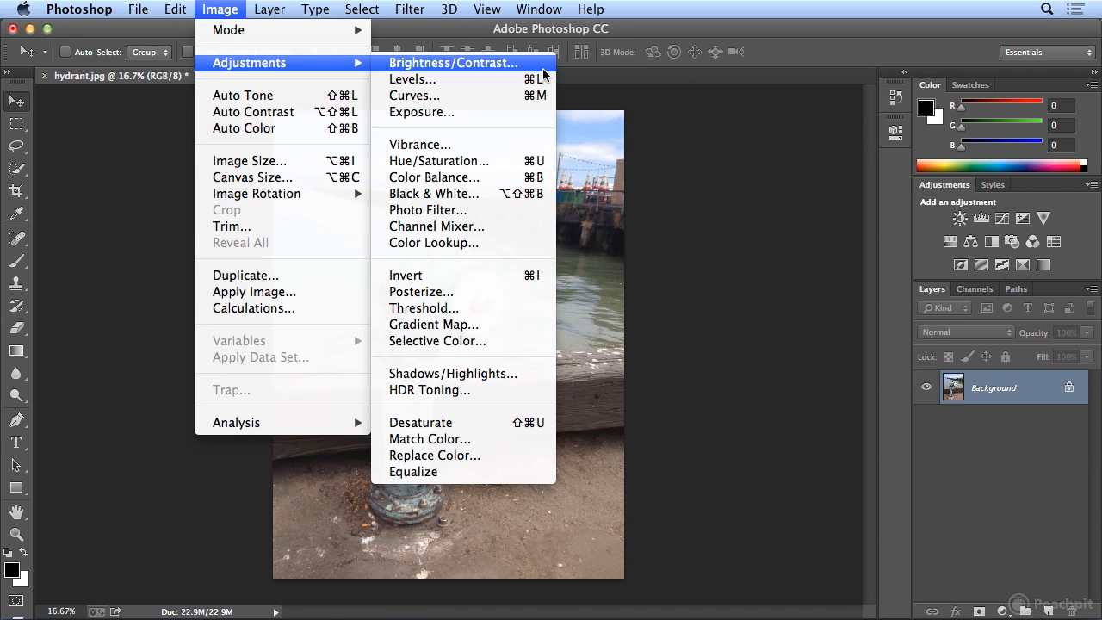
pyautogui.click(523, 79)
pyautogui.moveTo(509, 118); pyautogui.dragTo(770, 91)
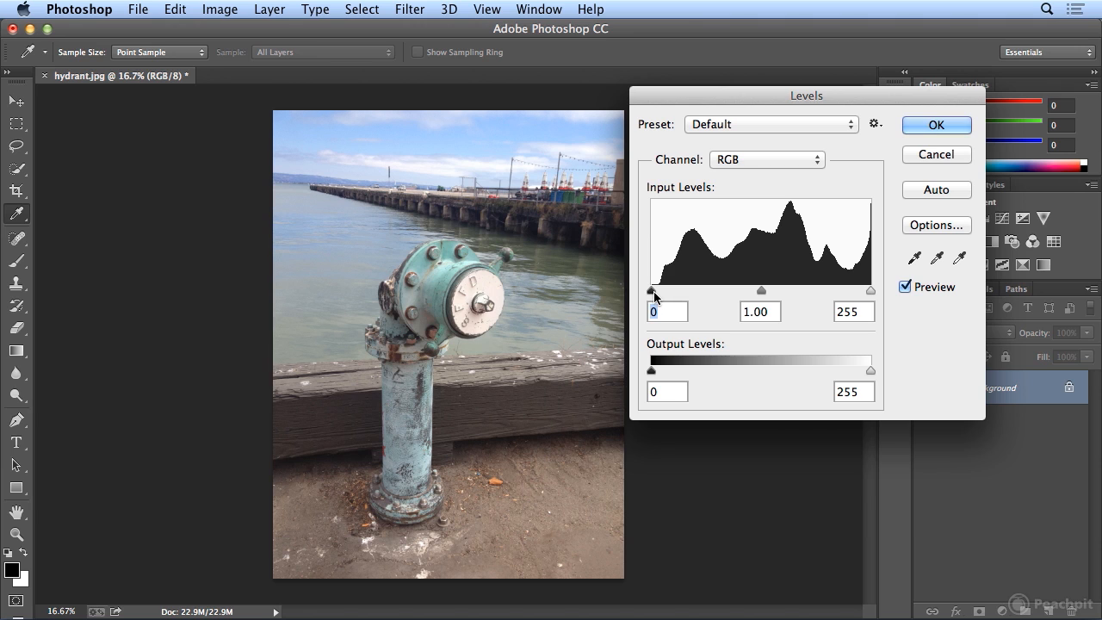
pyautogui.moveTo(653, 291); pyautogui.dragTo(660, 292)
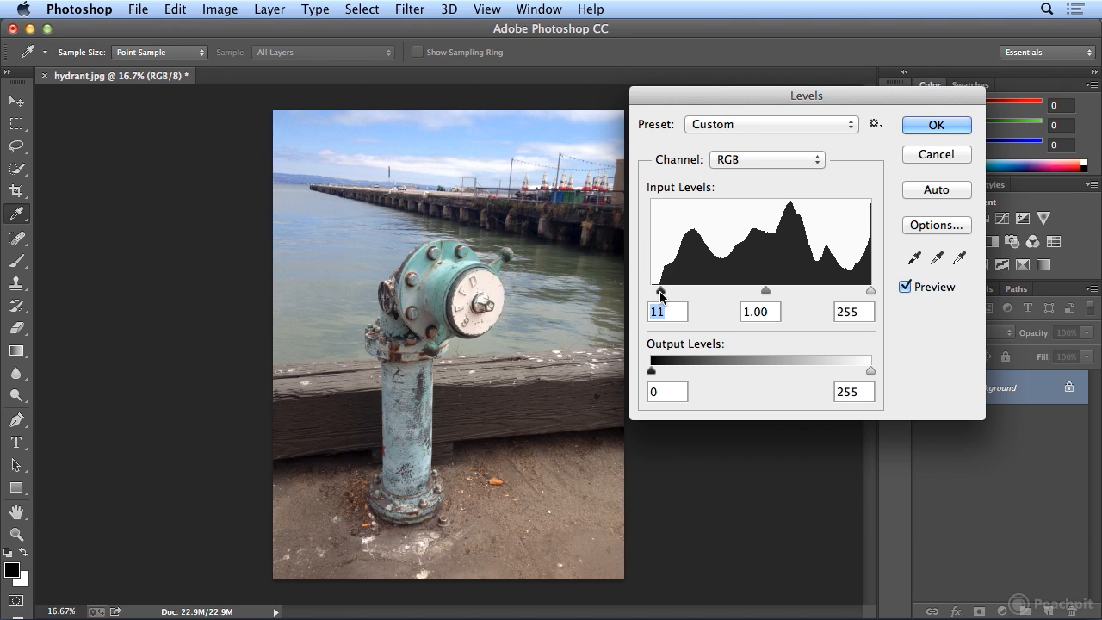
# - Compare the photo with the Levels preview off and on, set the white input level to 220 and apply the adjustment
pyautogui.click(921, 293)
pyautogui.click(921, 293)
pyautogui.click(921, 293)
pyautogui.click(921, 293)
pyautogui.click(920, 293)
pyautogui.click(921, 293)
pyautogui.moveTo(870, 292); pyautogui.dragTo(840, 299)
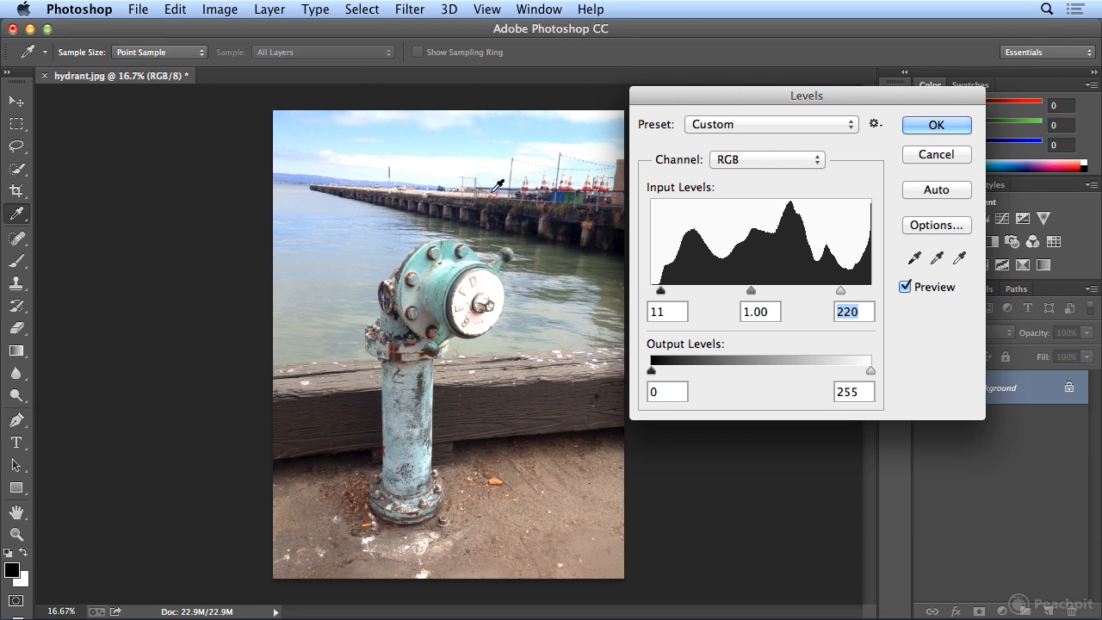
pyautogui.click(932, 129)
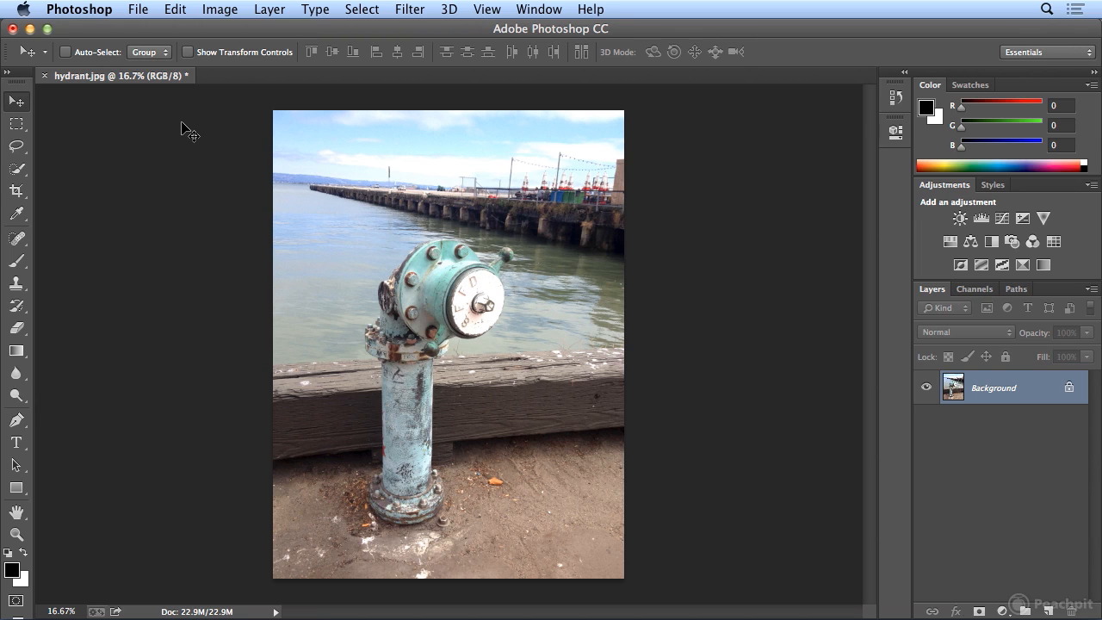
# - Return the photo to its Open history state to discard the direct Levels adjustment
pyautogui.click(895, 99)
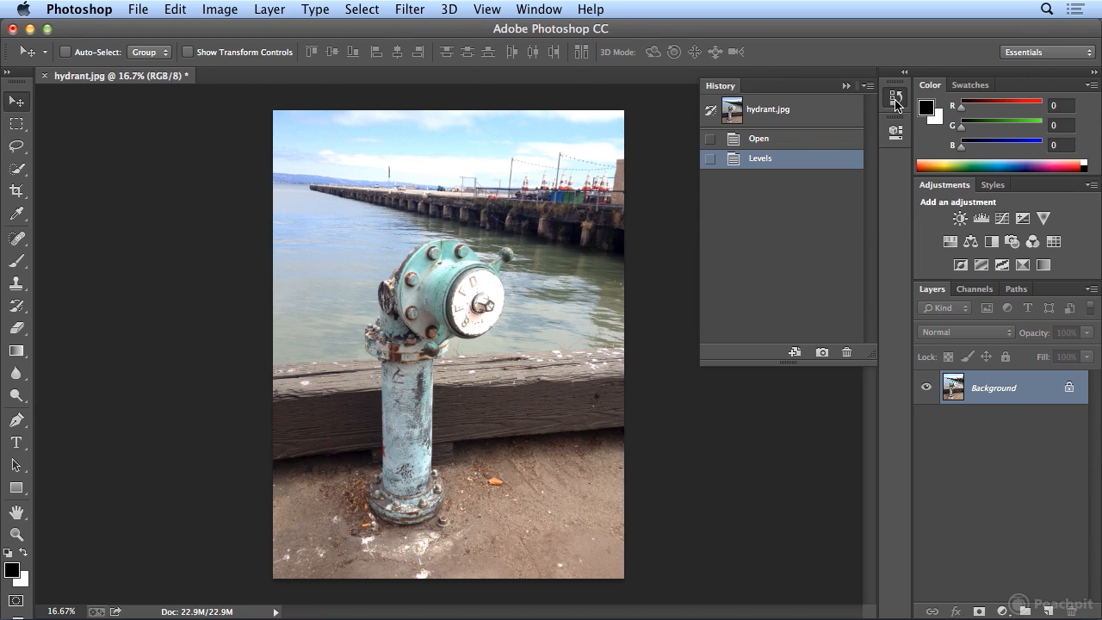
pyautogui.click(798, 142)
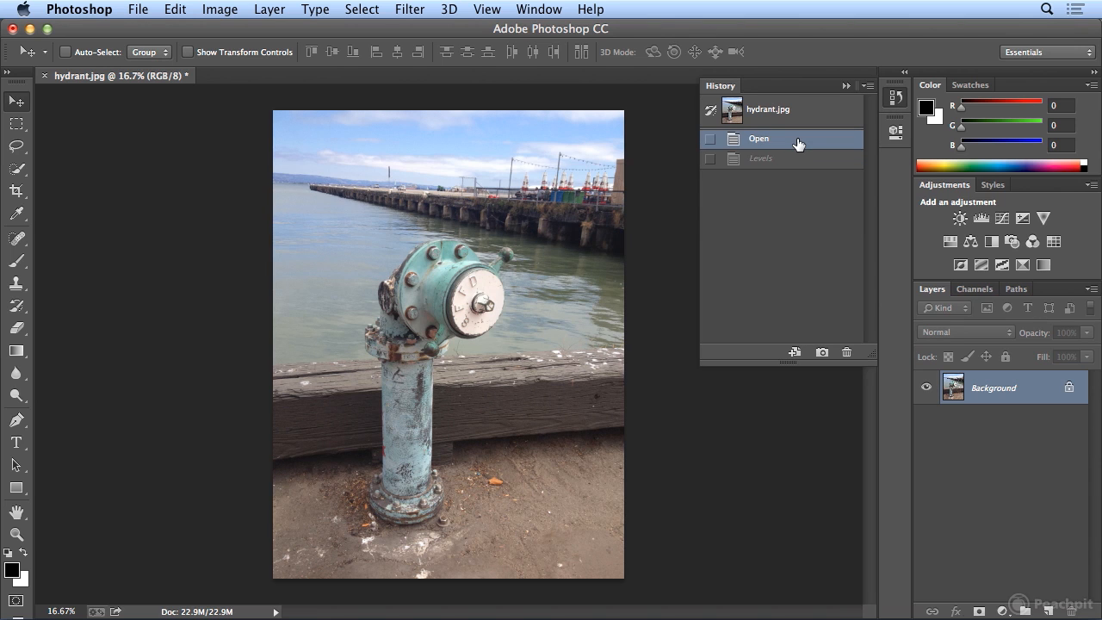
pyautogui.click(900, 101)
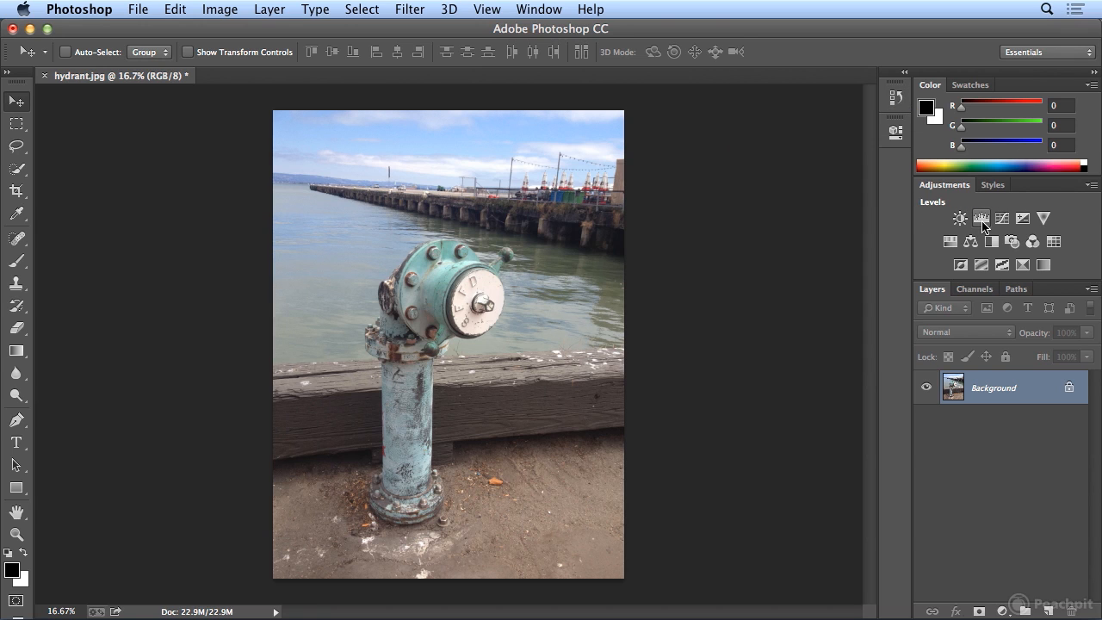
pyautogui.click(1001, 610)
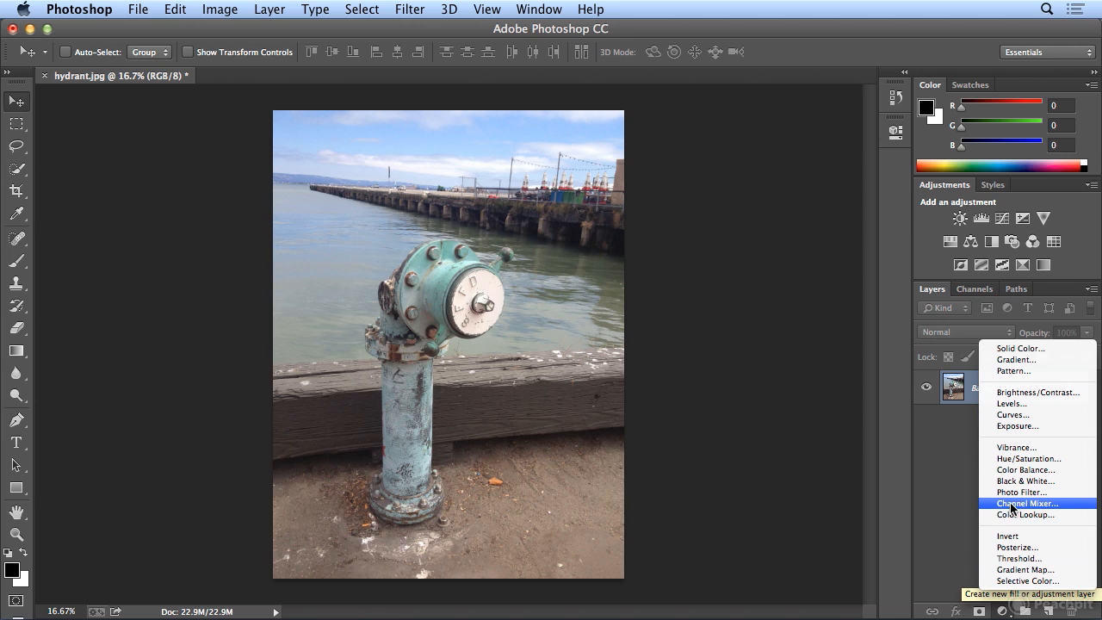
pyautogui.click(921, 252)
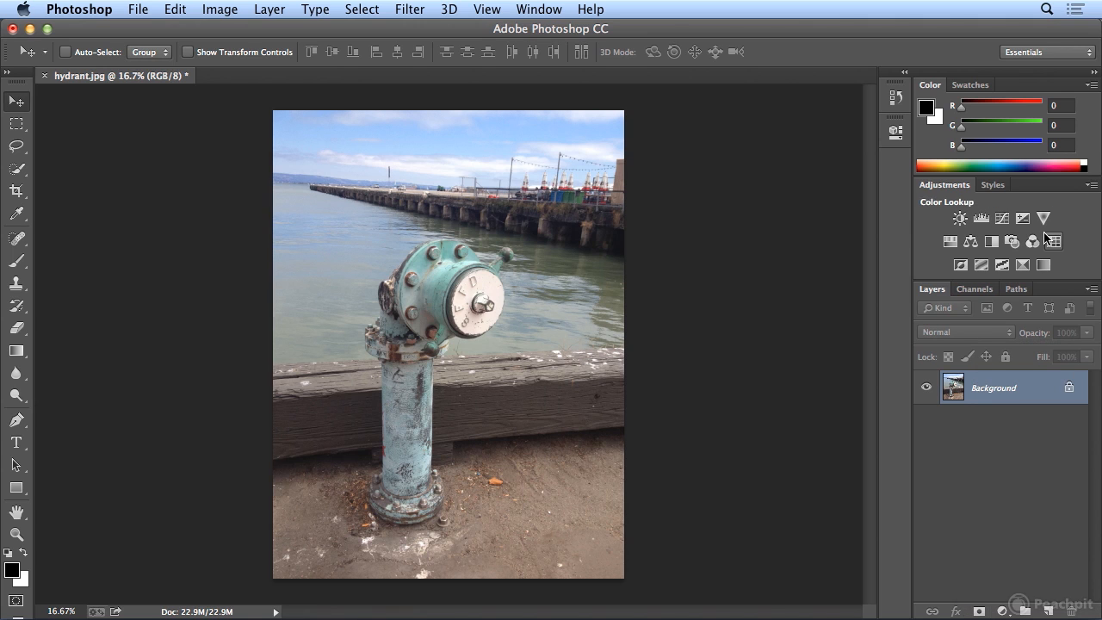
pyautogui.click(1002, 610)
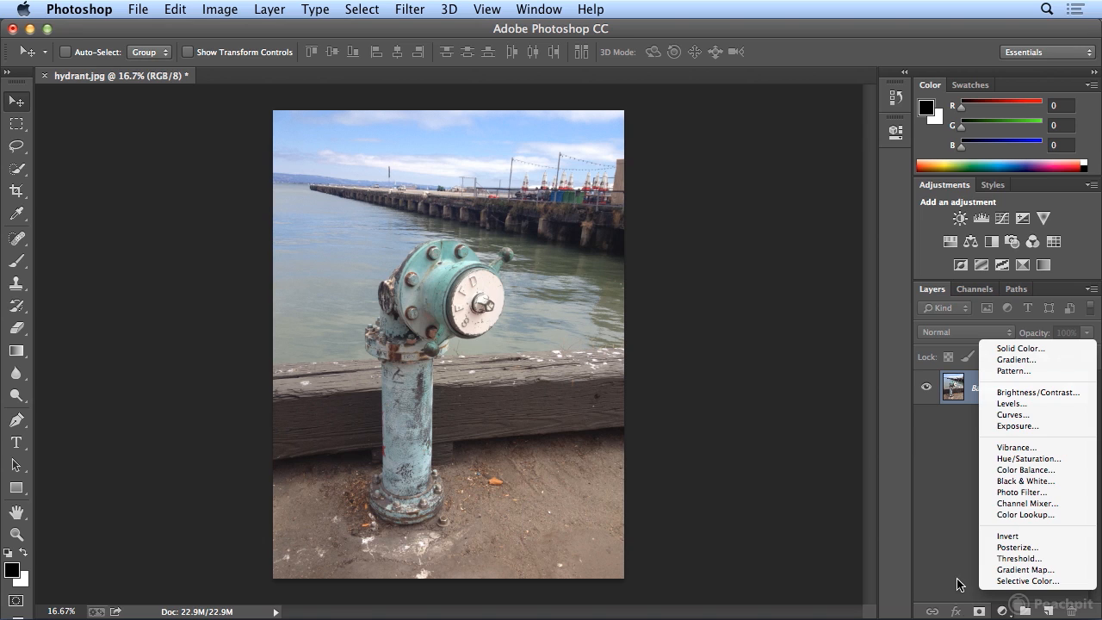
pyautogui.click(990, 596)
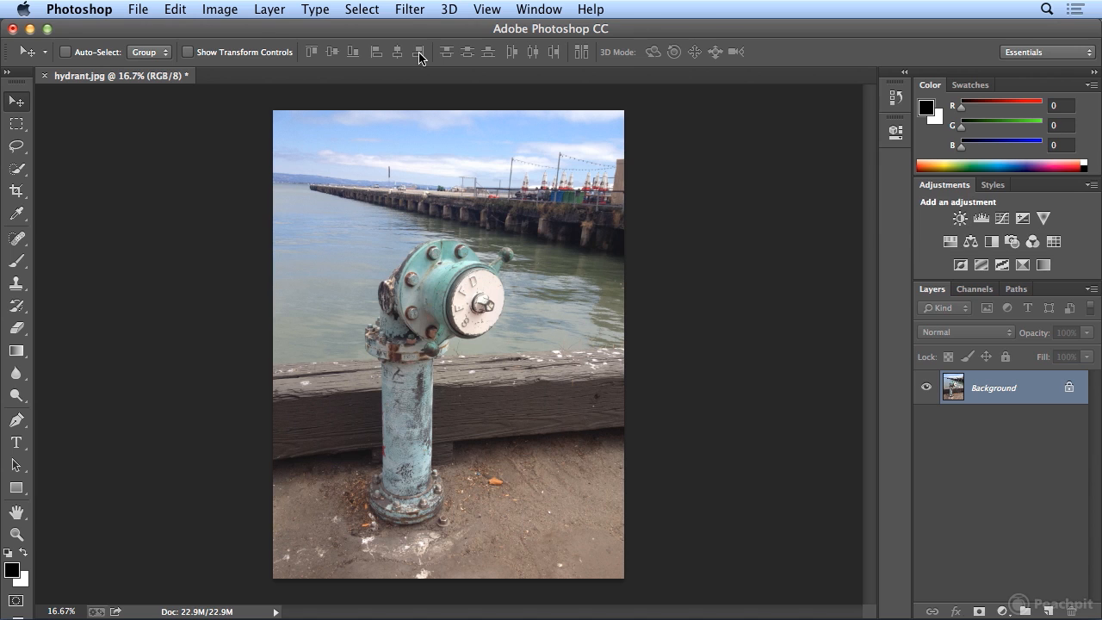
pyautogui.click(229, 16)
pyautogui.moveTo(230, 62)
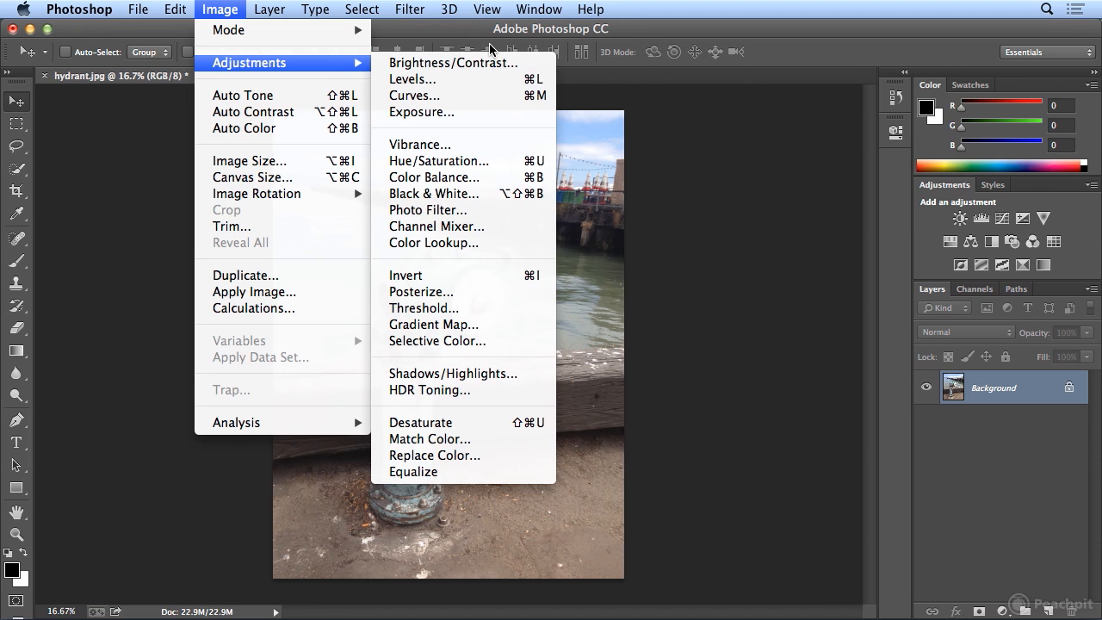
pyautogui.click(214, 6)
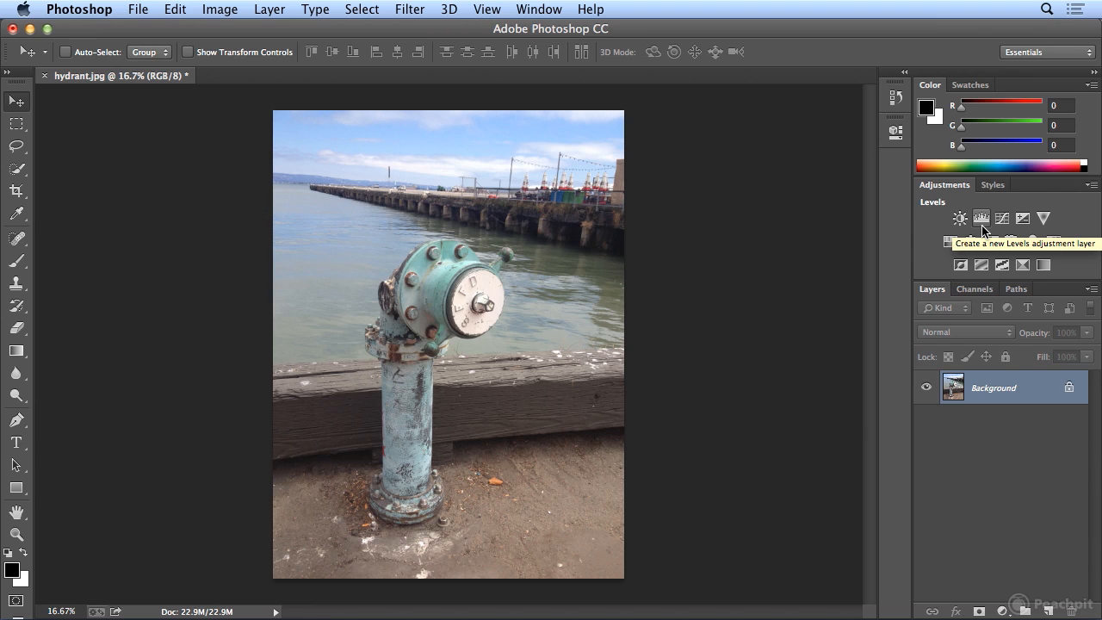
# - Add a Levels adjustment layer above the Background and set its black input level to 11
pyautogui.click(981, 219)
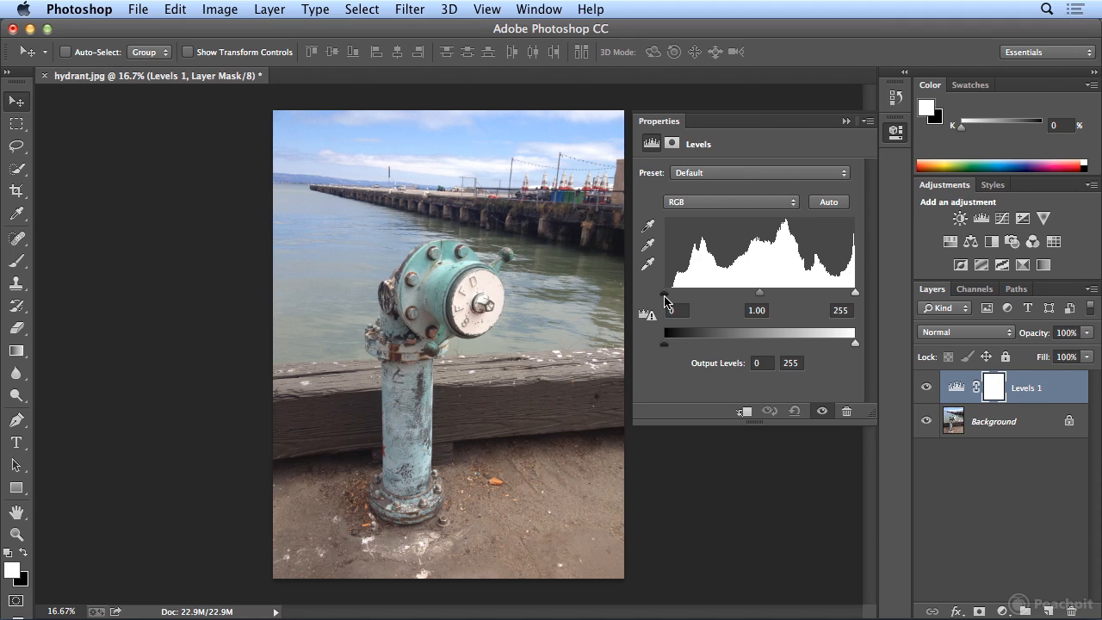
pyautogui.moveTo(663, 293); pyautogui.dragTo(673, 296)
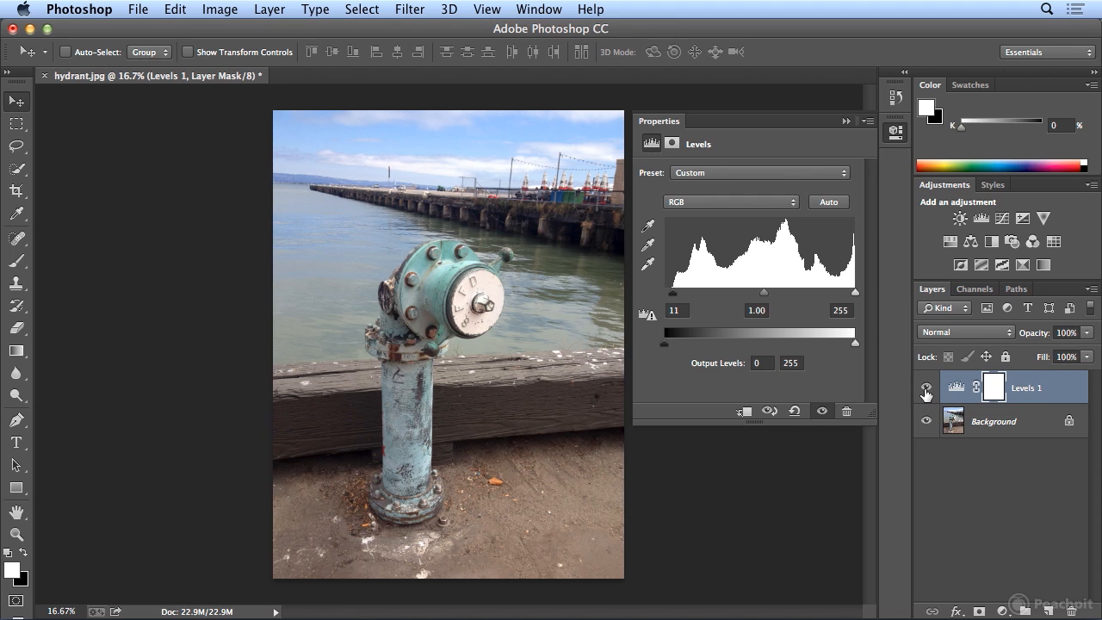
# - Compare the photo with and without the Levels adjustment layer by switching its visibility off and on
pyautogui.click(926, 389)
pyautogui.click(926, 389)
pyautogui.click(926, 389)
pyautogui.click(926, 389)
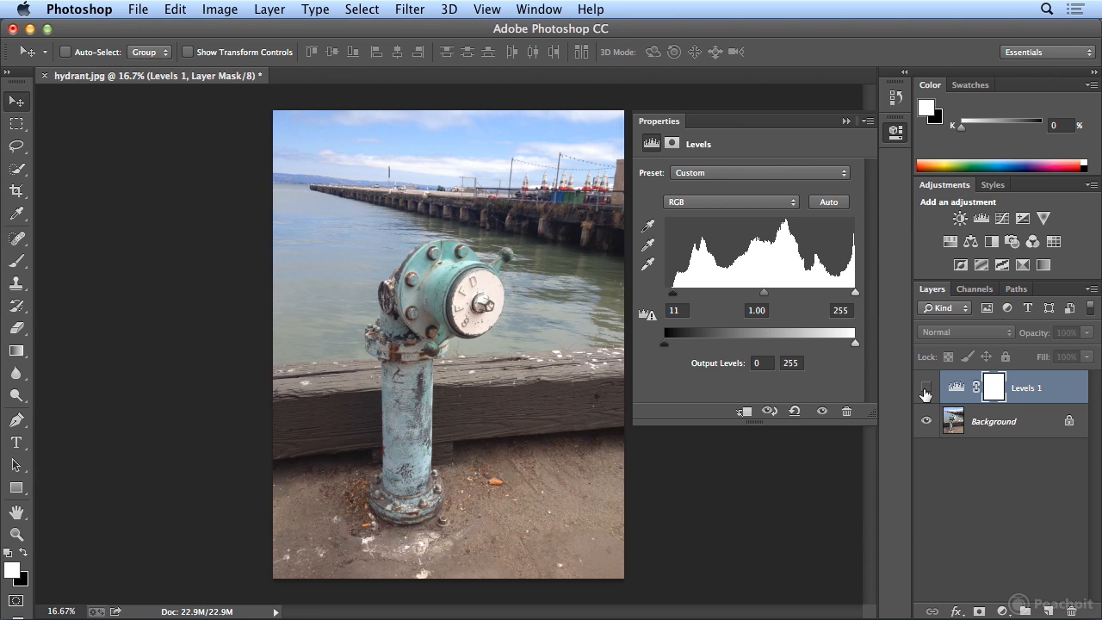
pyautogui.click(926, 389)
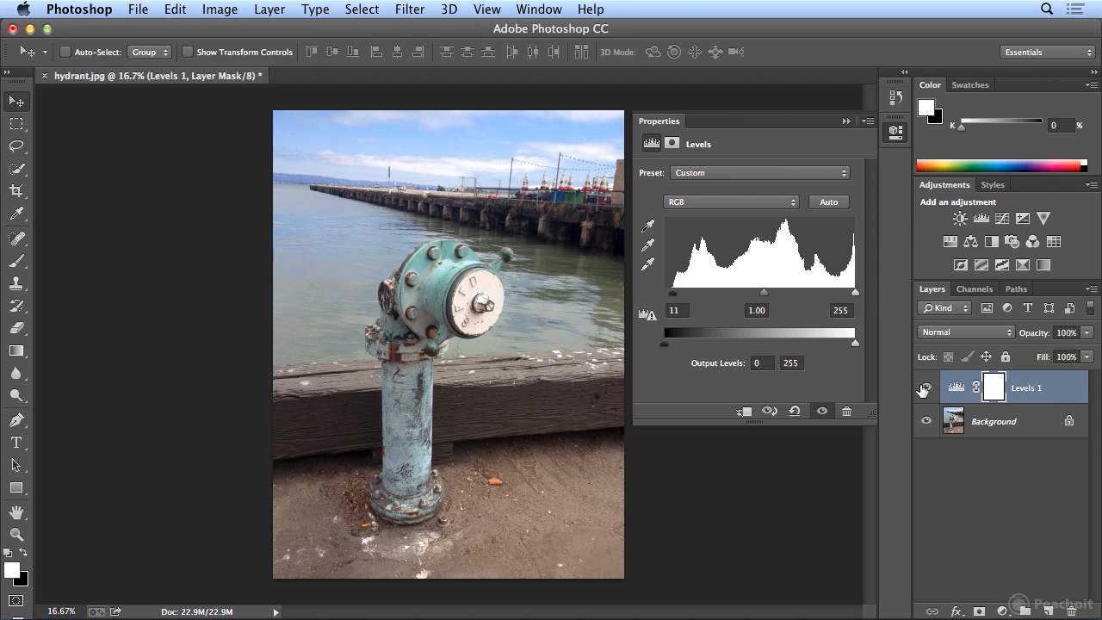
pyautogui.click(926, 387)
pyautogui.click(926, 387)
pyautogui.click(926, 388)
pyautogui.click(927, 389)
# - Save the layered photo as hydrant_end.psd in Photoshop format in the 04_image_editing folder, with Maximize Compatibility on
pyautogui.click(141, 11)
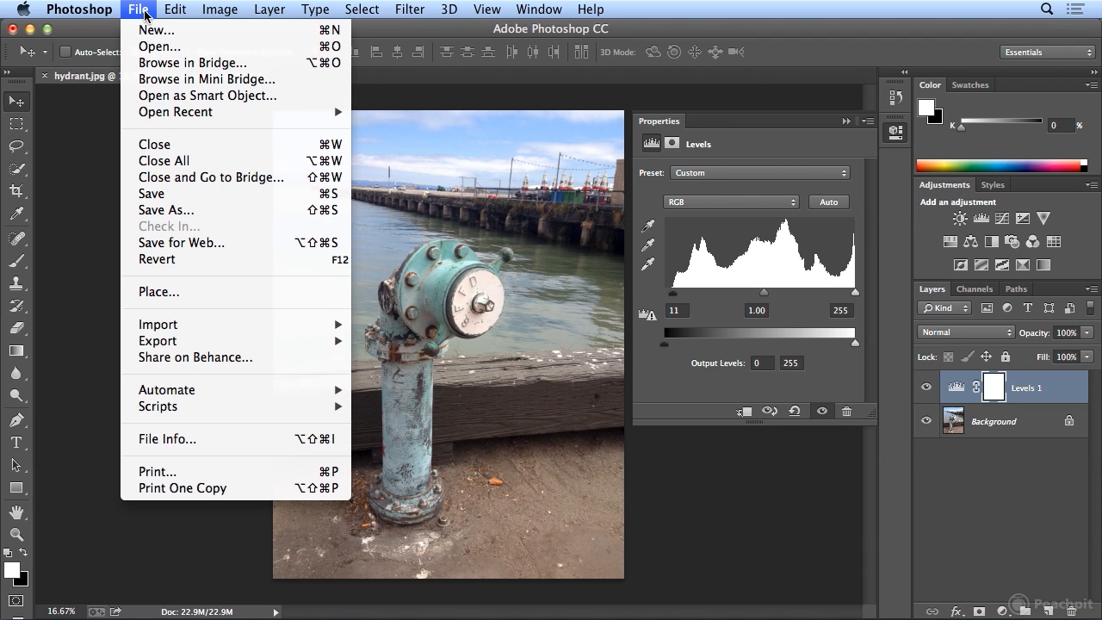
pyautogui.click(170, 195)
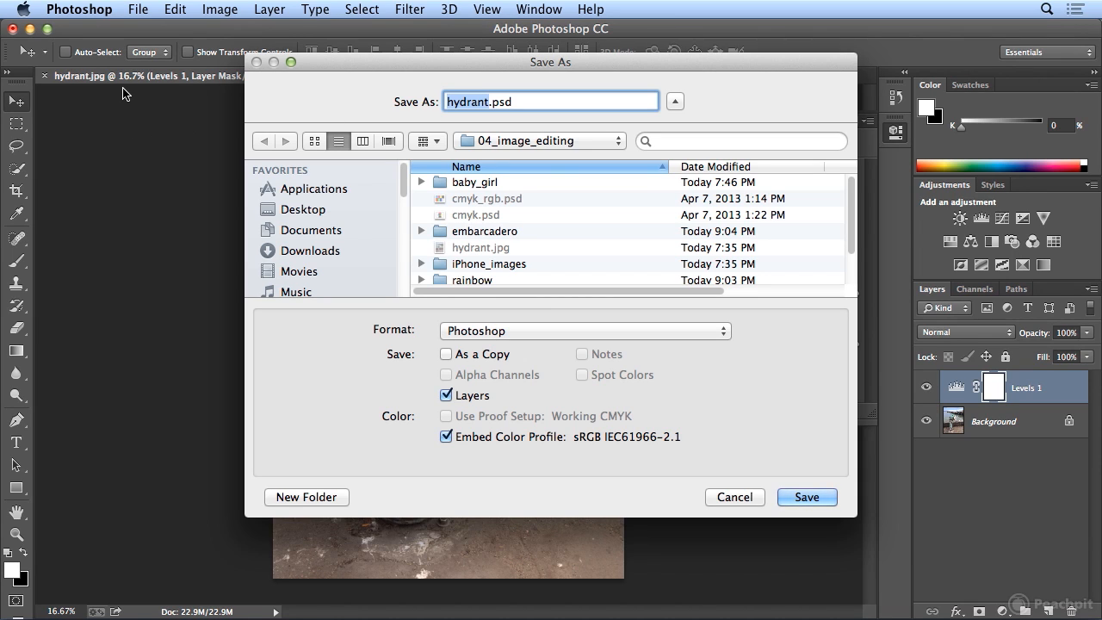
pyautogui.click(489, 101)
pyautogui.write('_end')
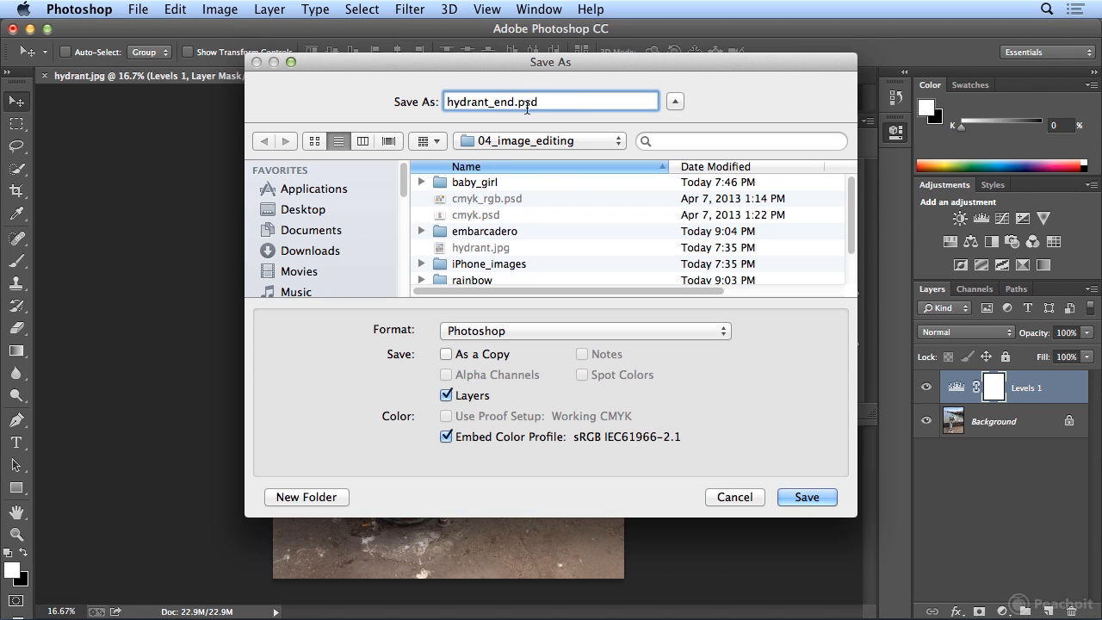
pyautogui.click(470, 337)
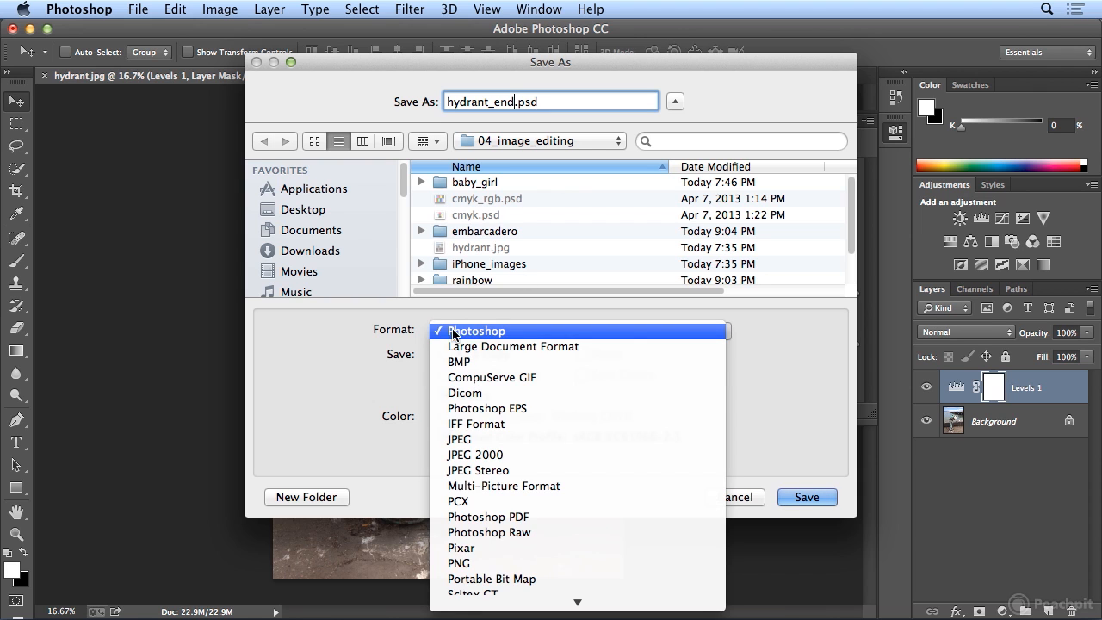
pyautogui.click(455, 334)
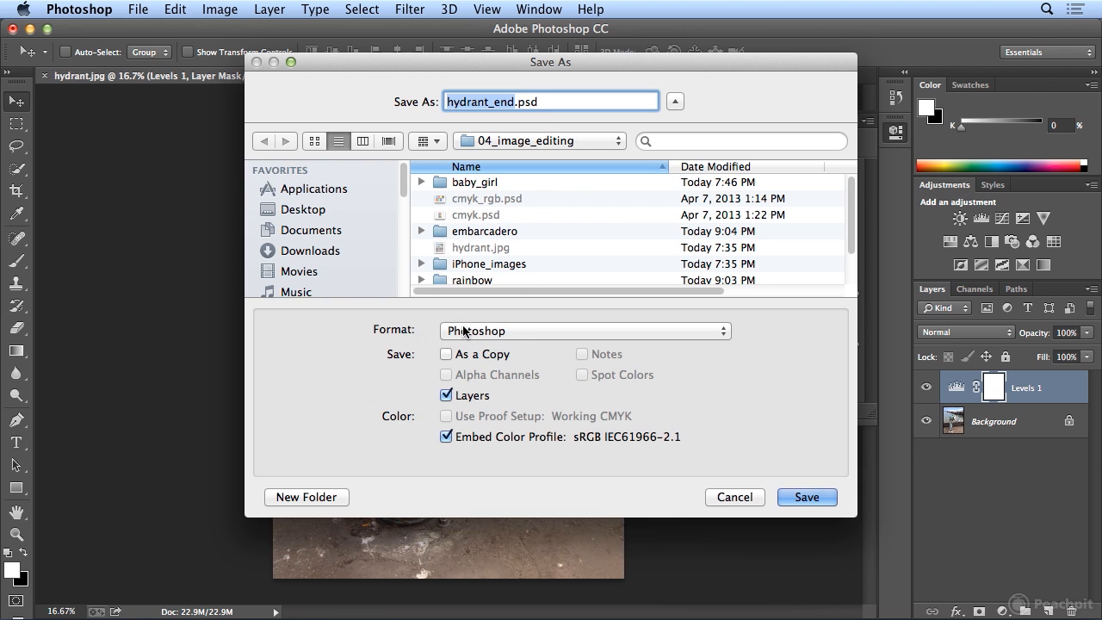
pyautogui.click(789, 495)
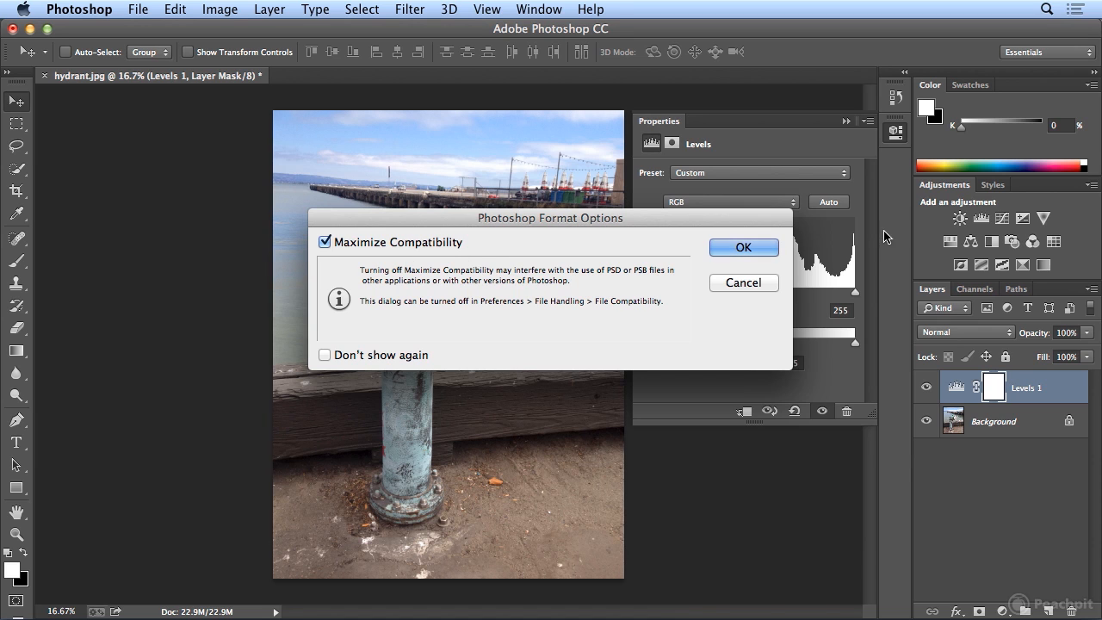
pyautogui.click(737, 247)
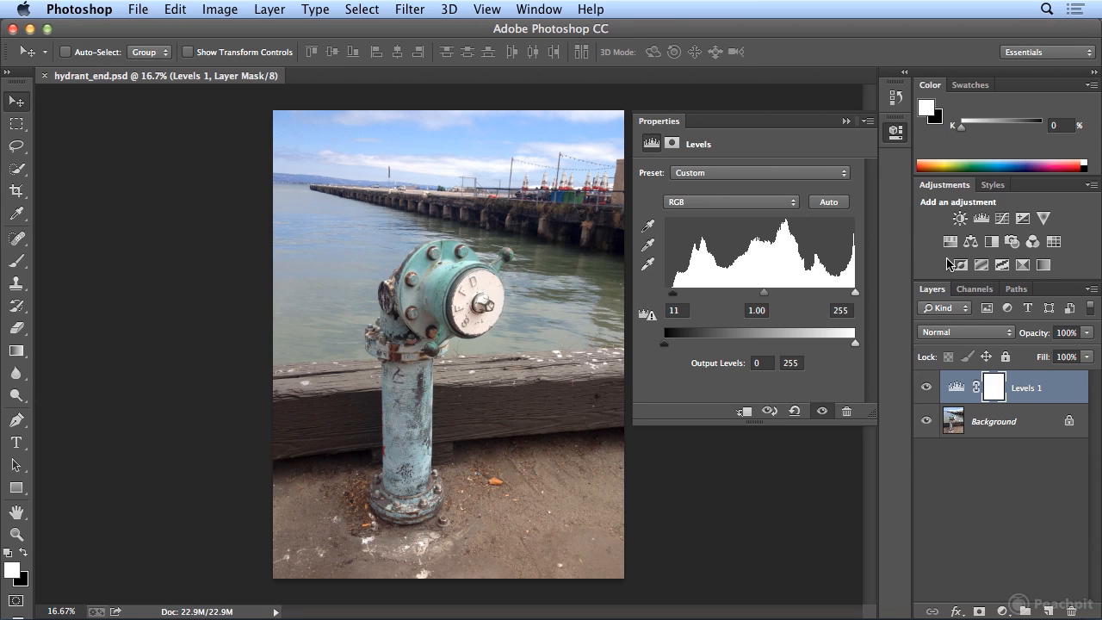
# - Set the Levels layer's midtone input to 0.88 and add a Vibrance adjustment layer with Vibrance at +47
pyautogui.moveTo(767, 299)
pyautogui.mouseDown()
pyautogui.moveTo(794, 300)
pyautogui.moveTo(731, 301)
pyautogui.moveTo(772, 304)
pyautogui.mouseUp()
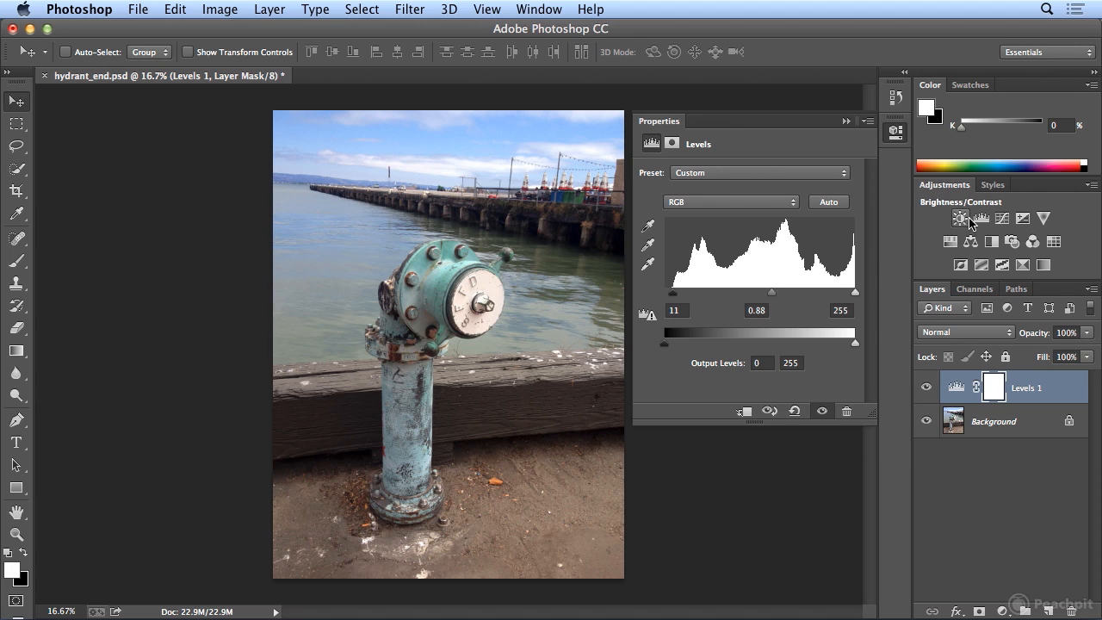
pyautogui.click(1049, 219)
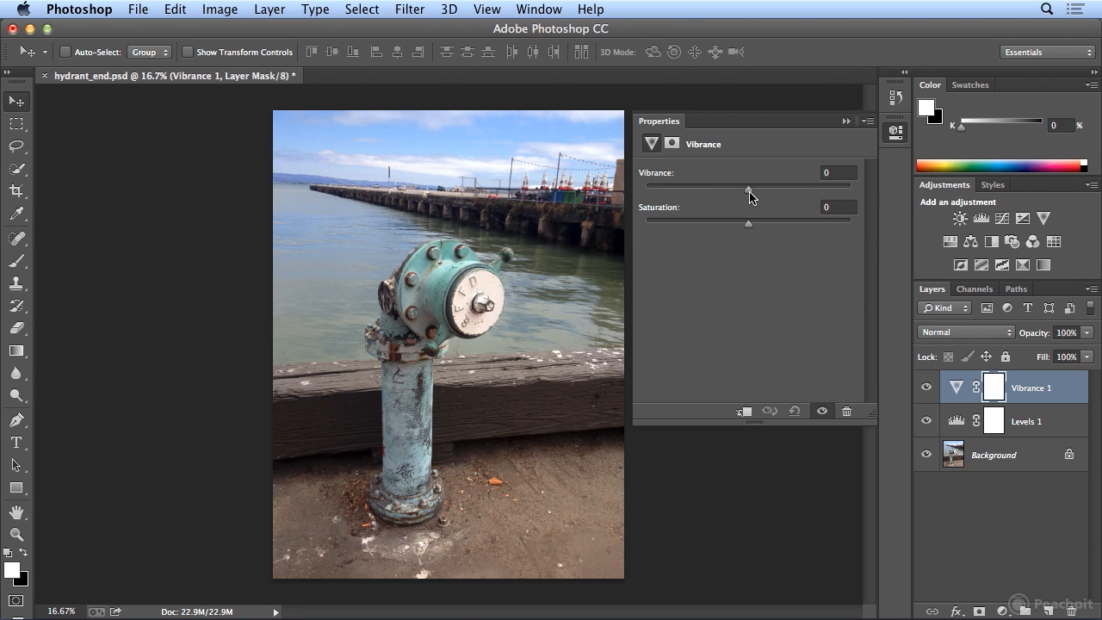
pyautogui.moveTo(750, 196); pyautogui.dragTo(798, 198)
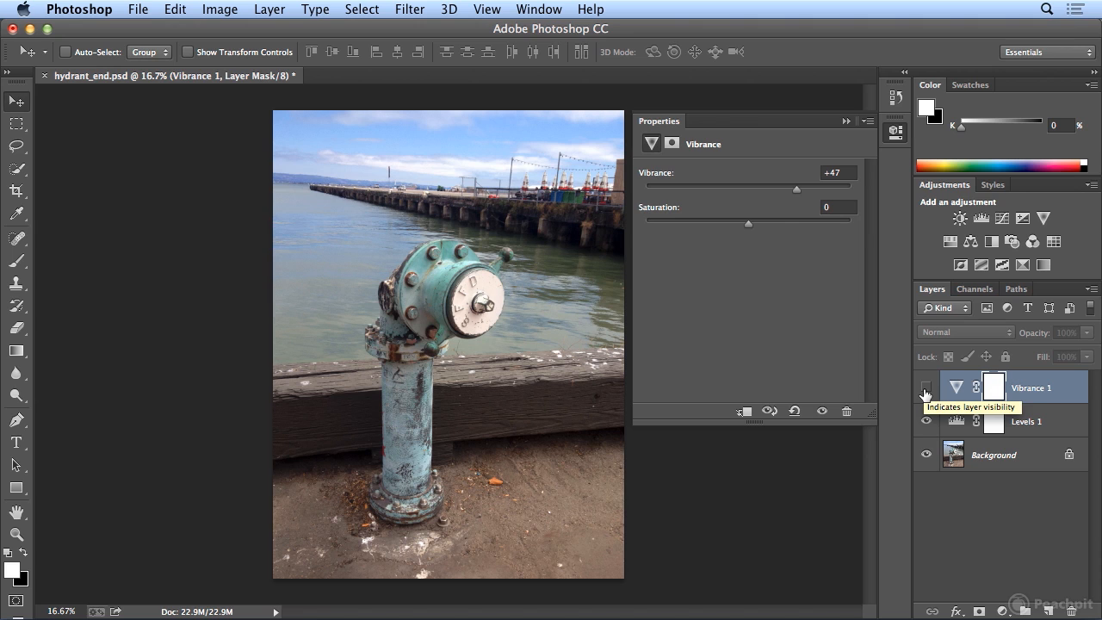
# - Compare the effect of the Vibrance and Levels adjustment layers by toggling each one's visibility, leaving both visible
pyautogui.click(925, 388)
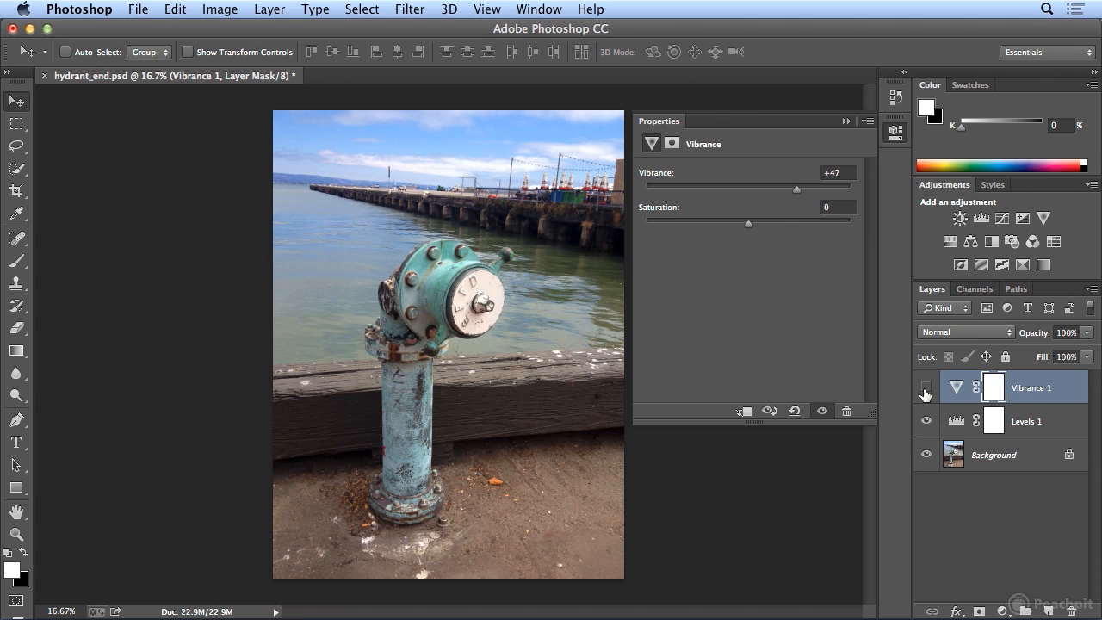
pyautogui.click(925, 389)
pyautogui.click(927, 390)
pyautogui.click(927, 389)
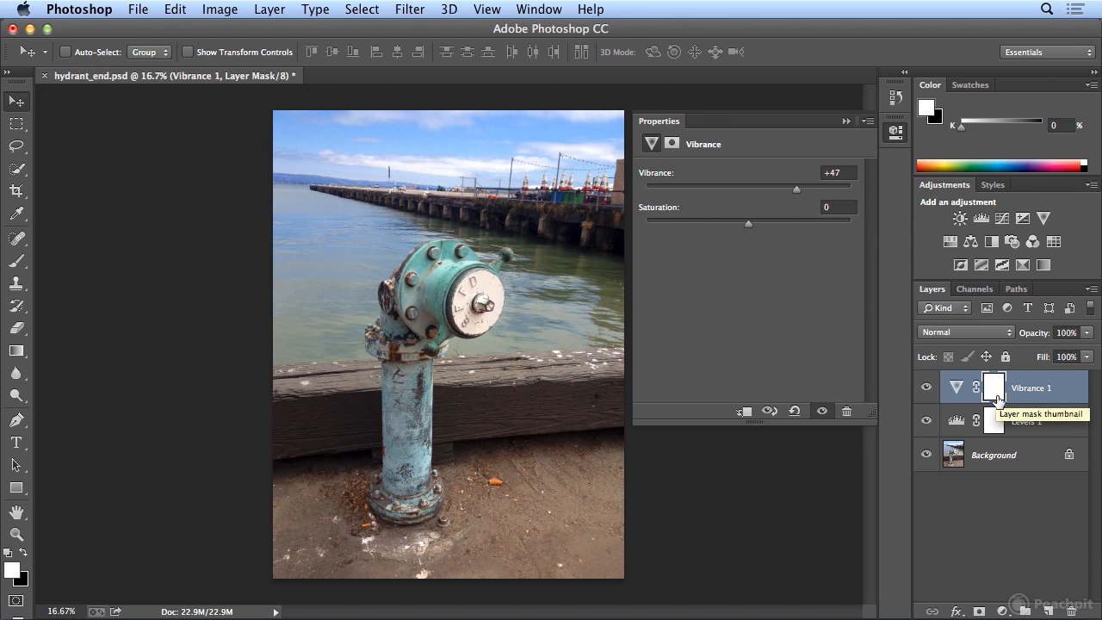
pyautogui.click(926, 419)
pyautogui.click(926, 419)
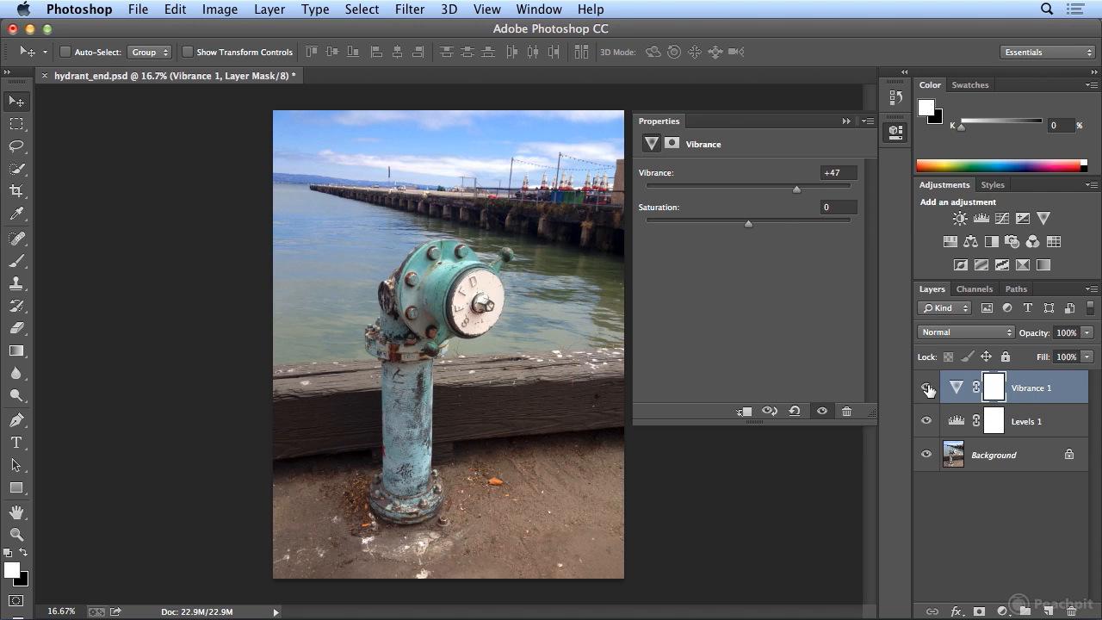
pyautogui.click(926, 421)
pyautogui.click(926, 421)
pyautogui.click(926, 387)
pyautogui.click(926, 387)
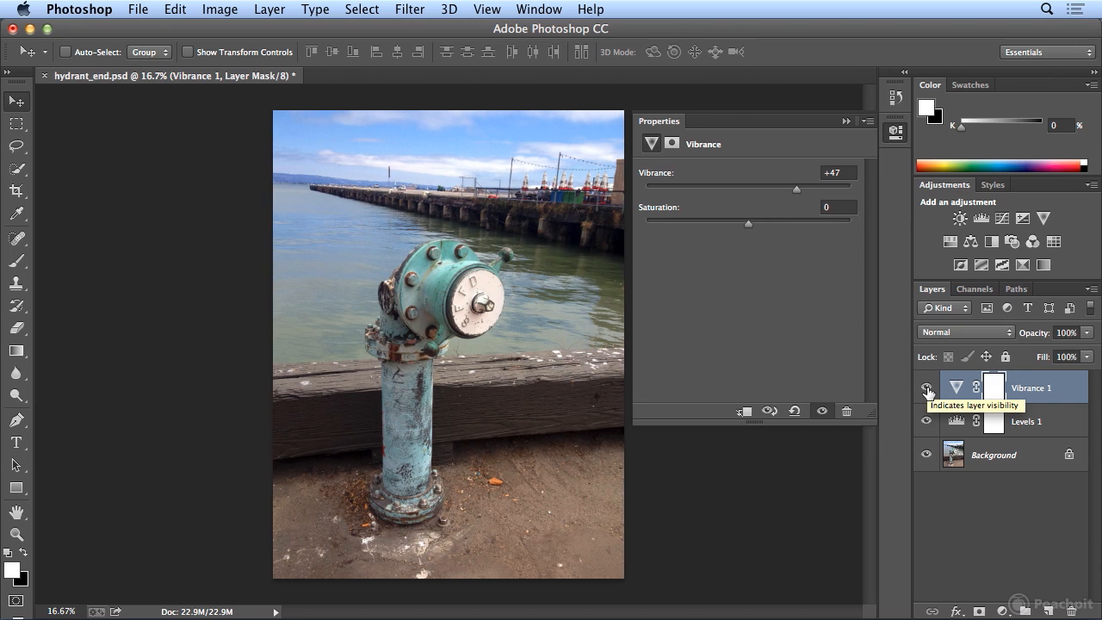
pyautogui.click(891, 134)
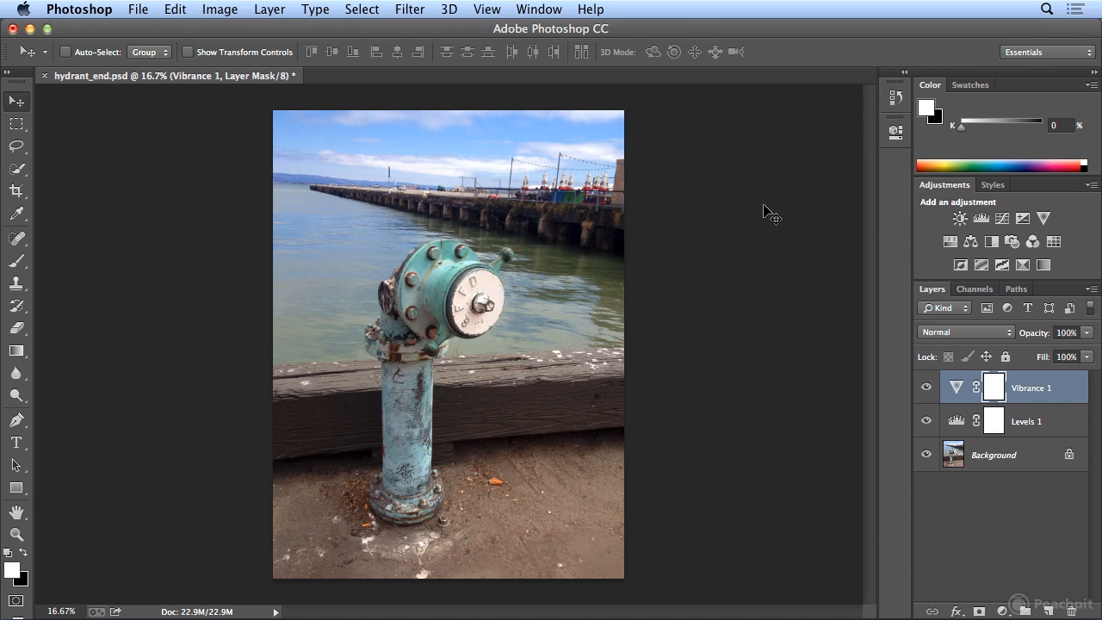
pyautogui.click(219, 9)
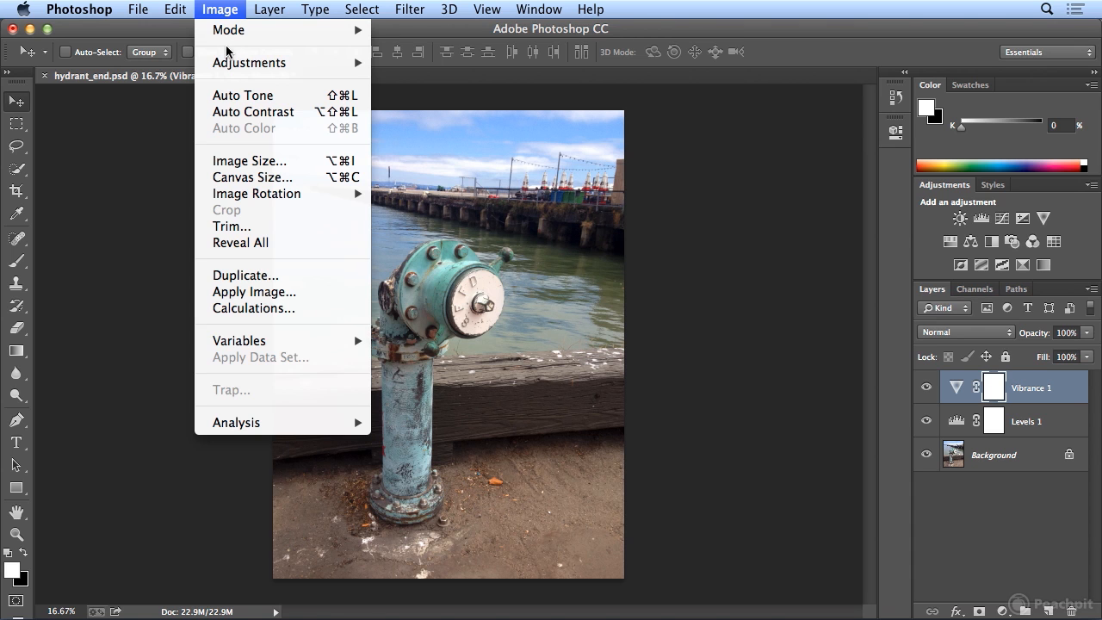
pyautogui.moveTo(228, 65)
pyautogui.click(219, 9)
pyautogui.click(219, 9)
pyautogui.click(226, 11)
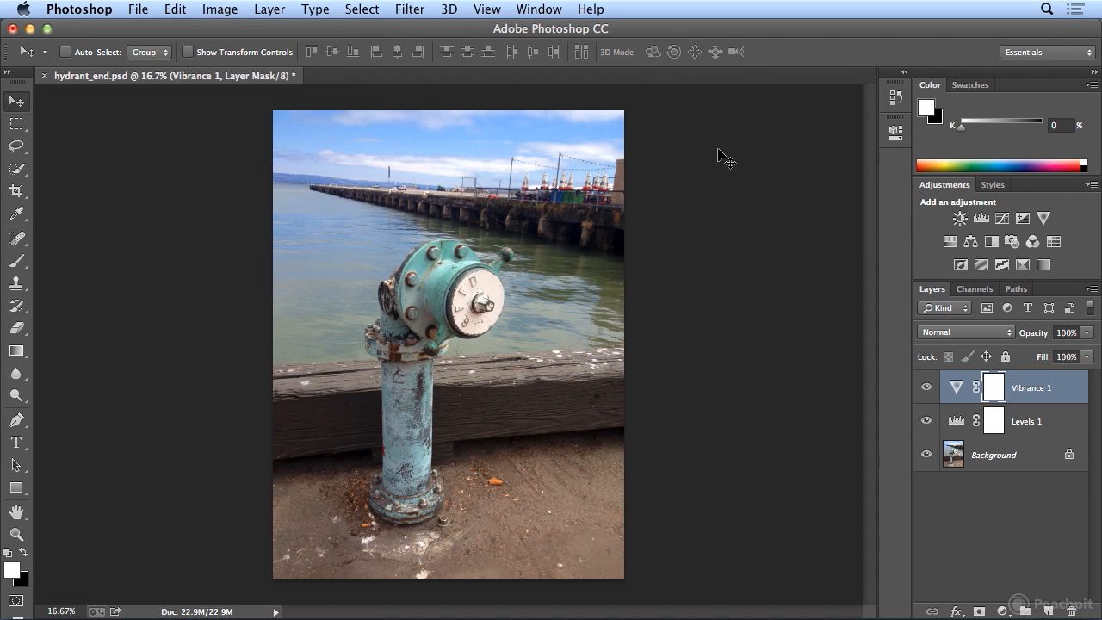